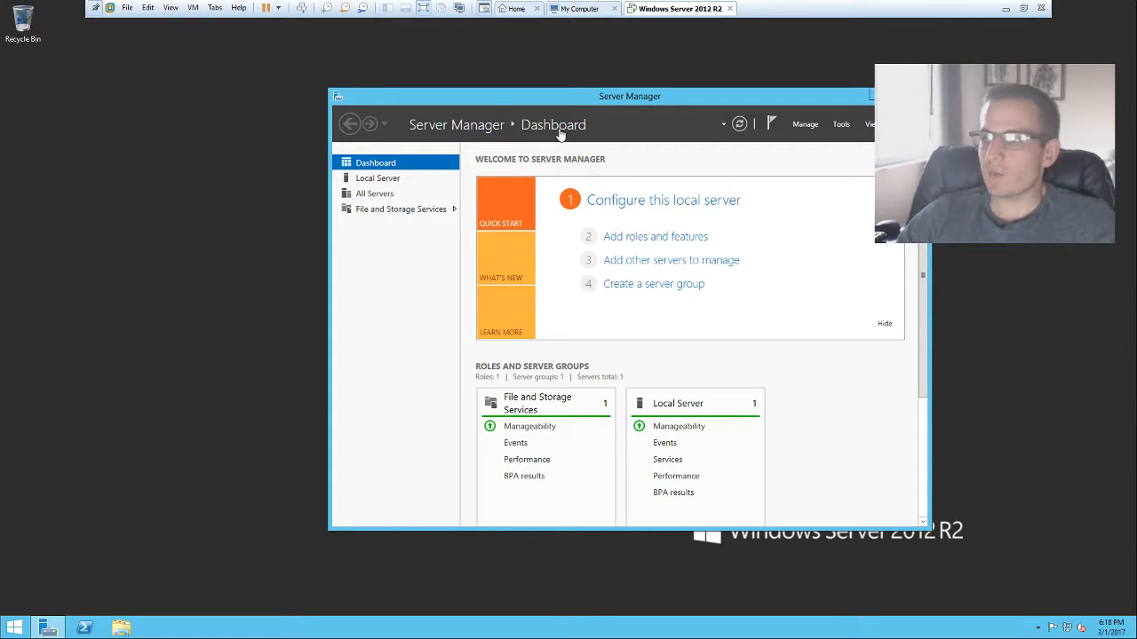
# Step: Launch the Add Roles and Features Wizard from the dashboard's Quick Start panel
pyautogui.click(631, 238)
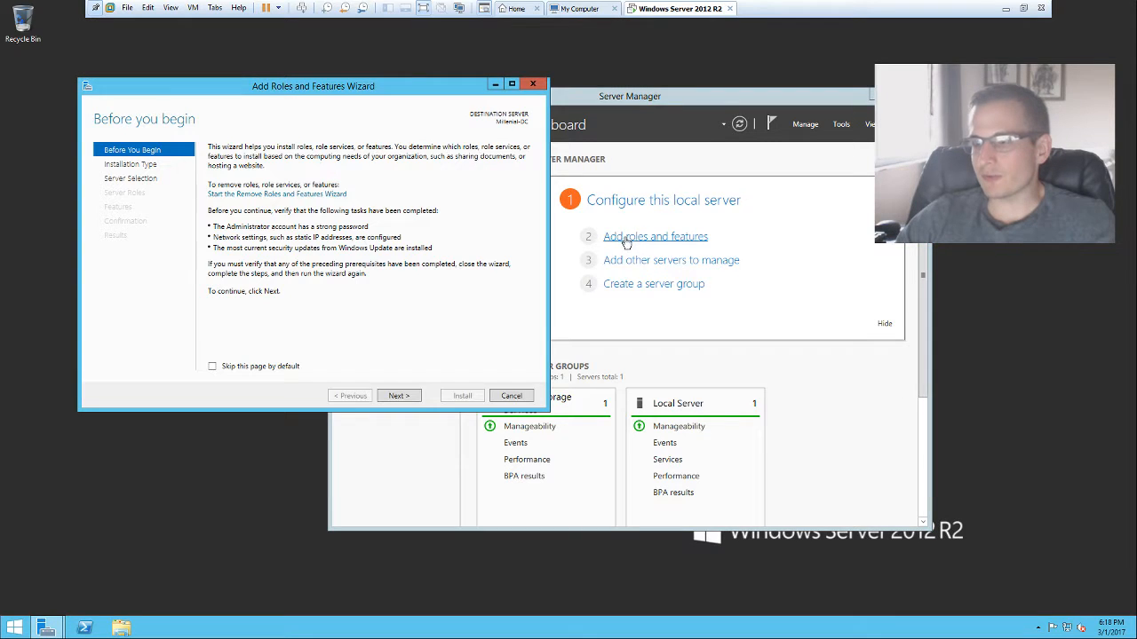
# Step: Choose role-based installation with Millenial-DC as the destination server
pyautogui.click(397, 397)
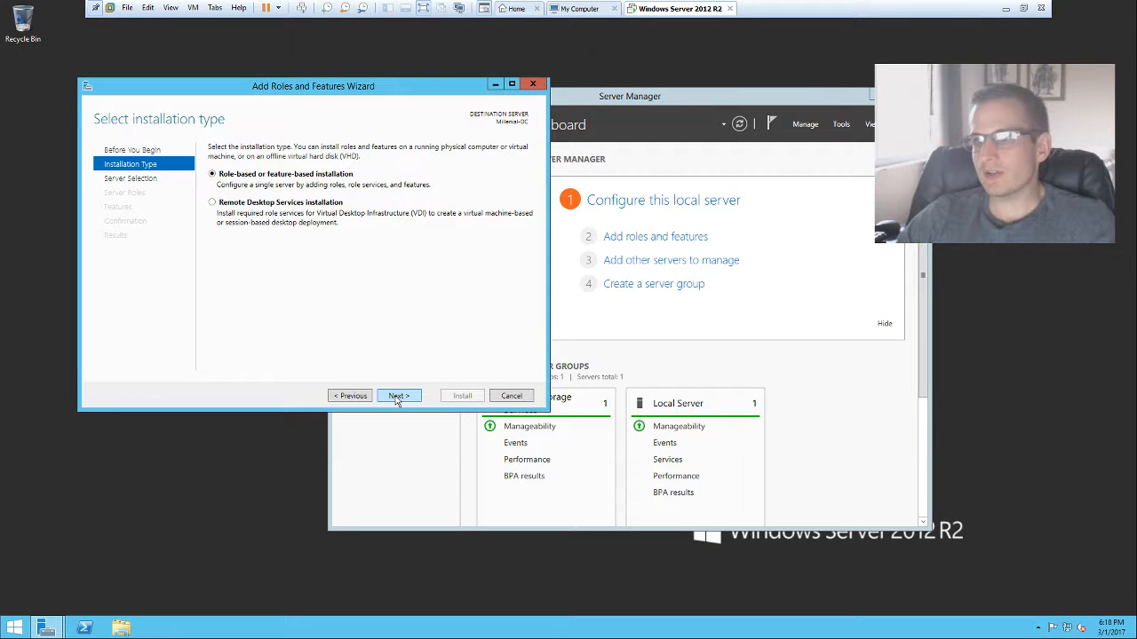
pyautogui.click(402, 397)
pyautogui.click(406, 399)
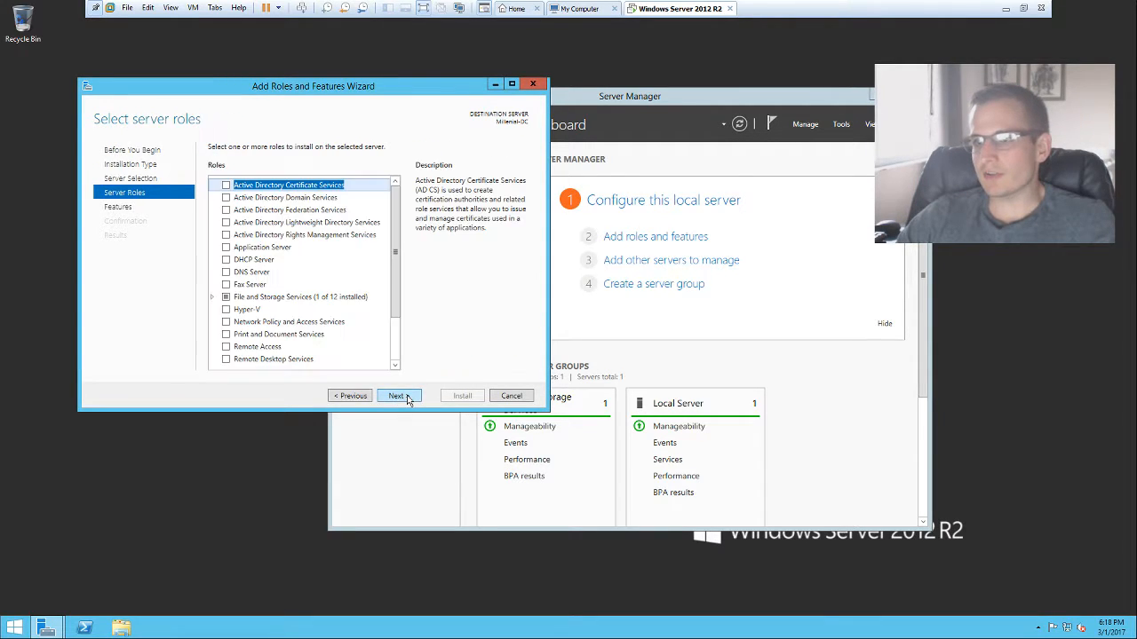
pyautogui.click(370, 397)
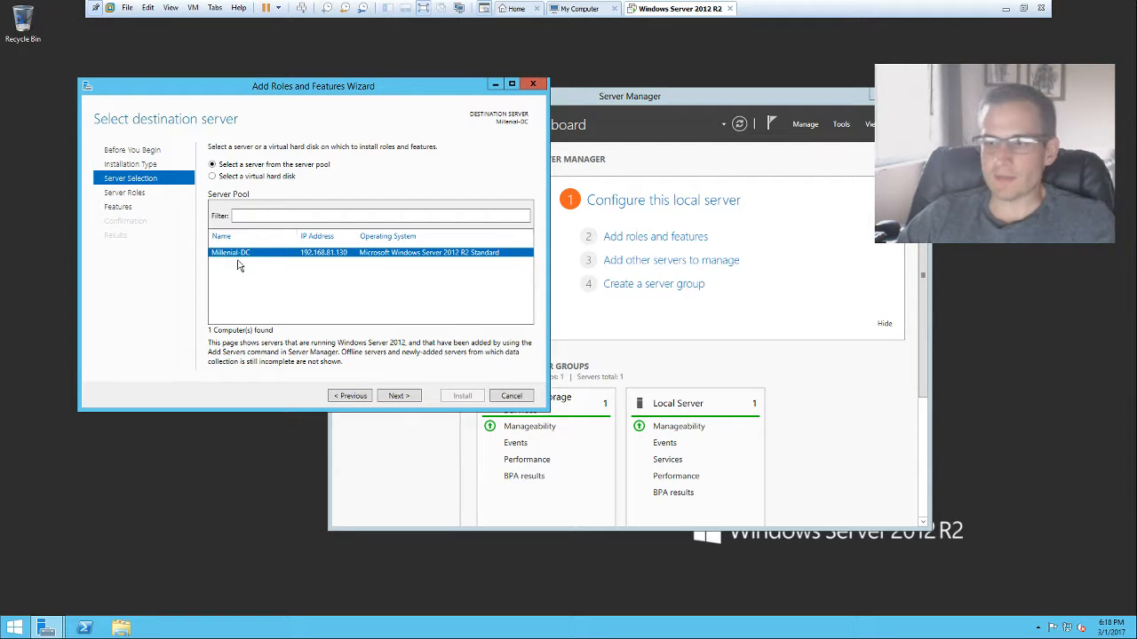
pyautogui.click(407, 396)
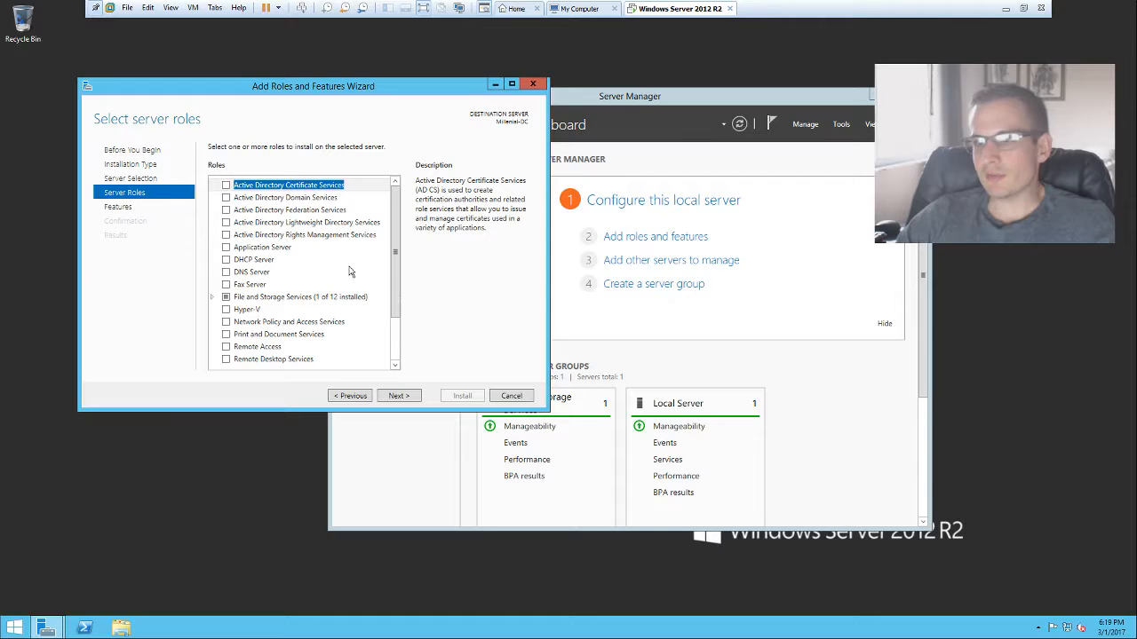
# Step: Select Active Directory Domain Services with its management tools and install it
pyautogui.click(226, 198)
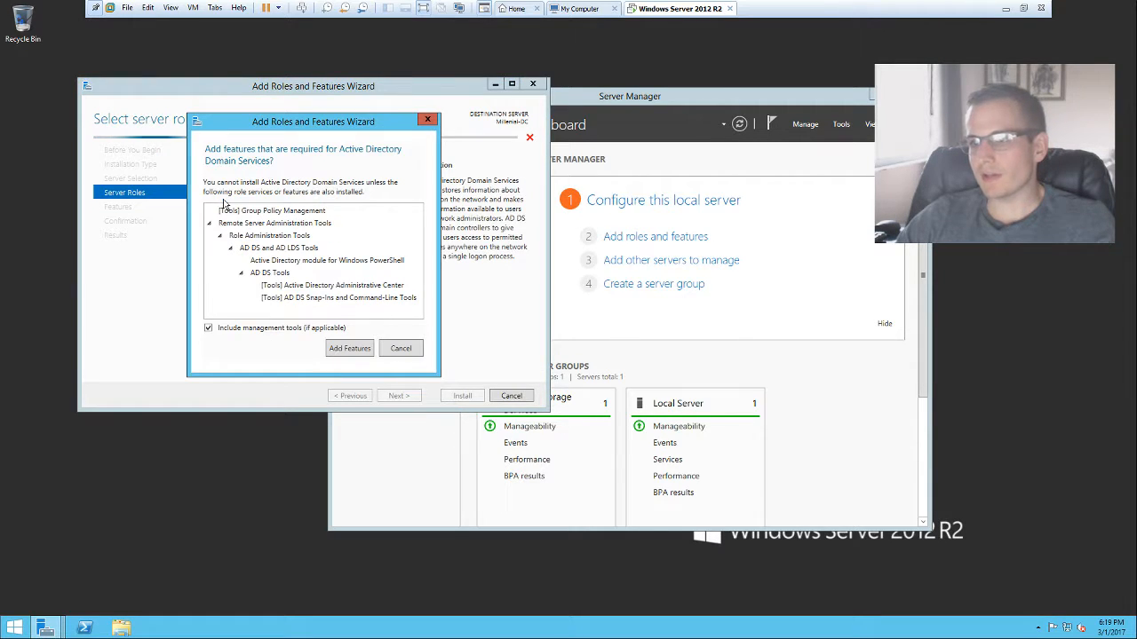
pyautogui.click(352, 348)
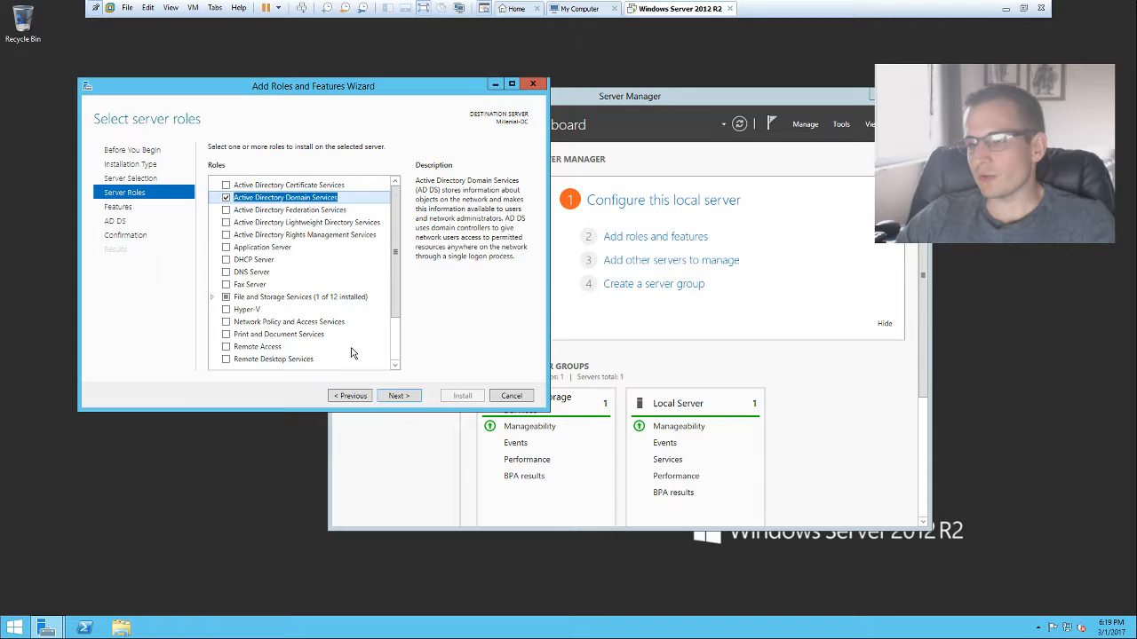
pyautogui.click(408, 396)
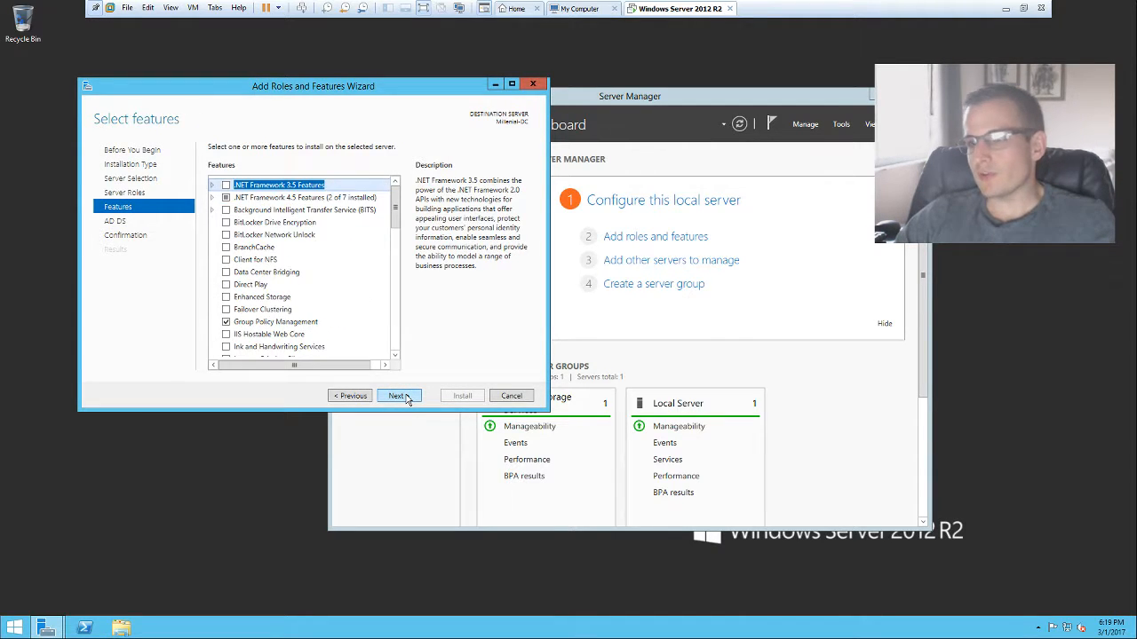
pyautogui.click(410, 396)
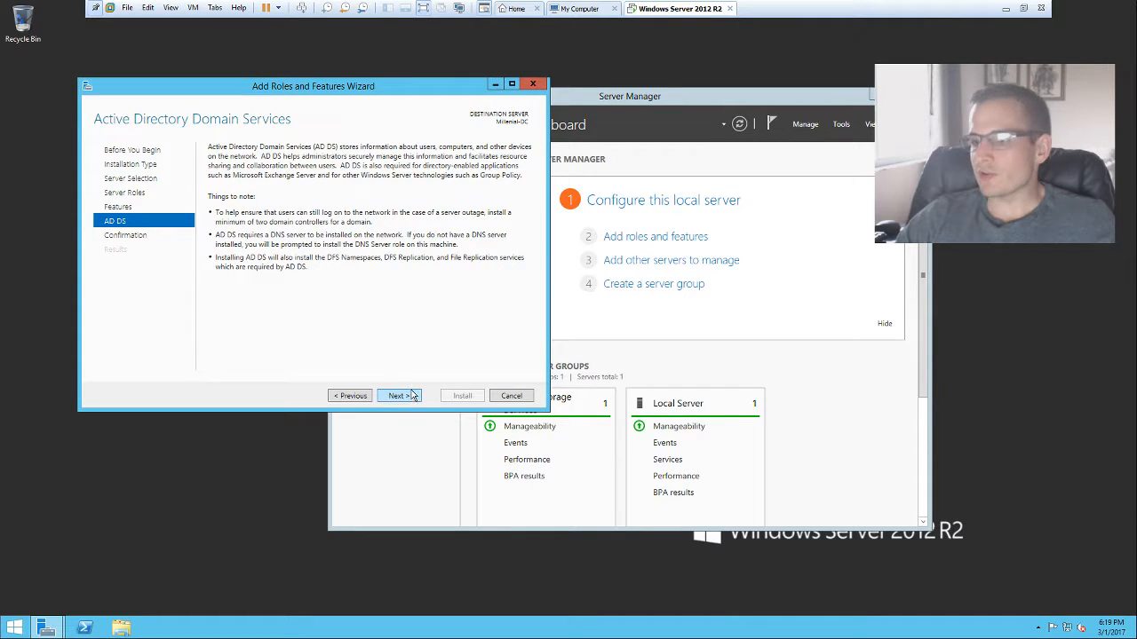
pyautogui.click(412, 395)
pyautogui.click(455, 398)
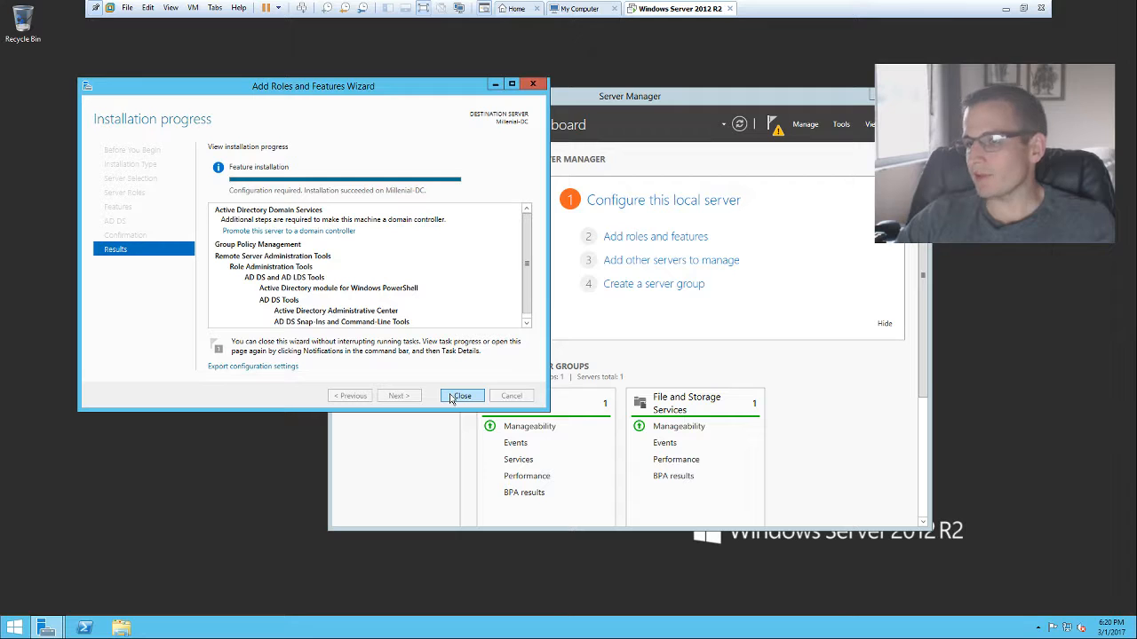
# Step: Close the wizard once the AD DS role installation has succeeded
pyautogui.click(458, 396)
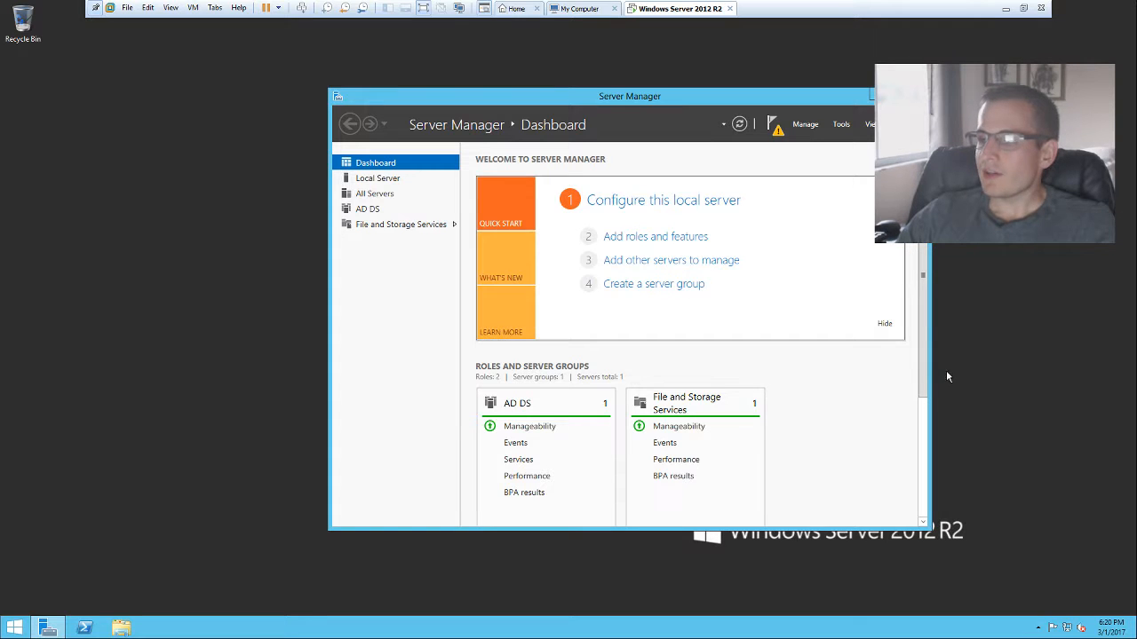
# Step: Promote the server as a new forest with root domain millenial.local and continue
pyautogui.click(777, 133)
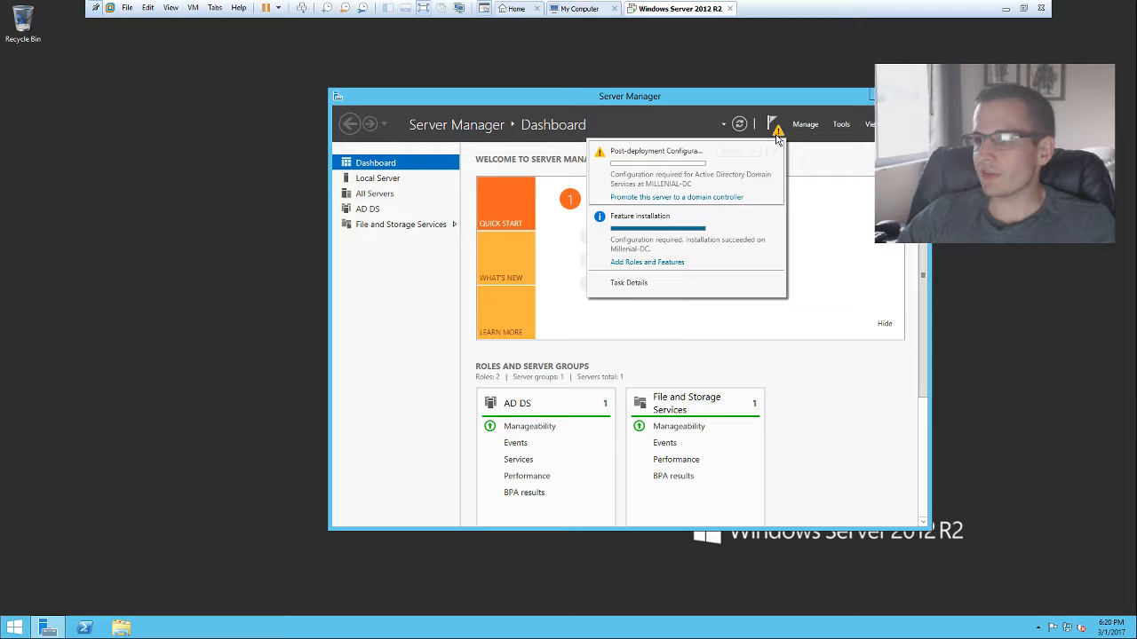
pyautogui.click(707, 197)
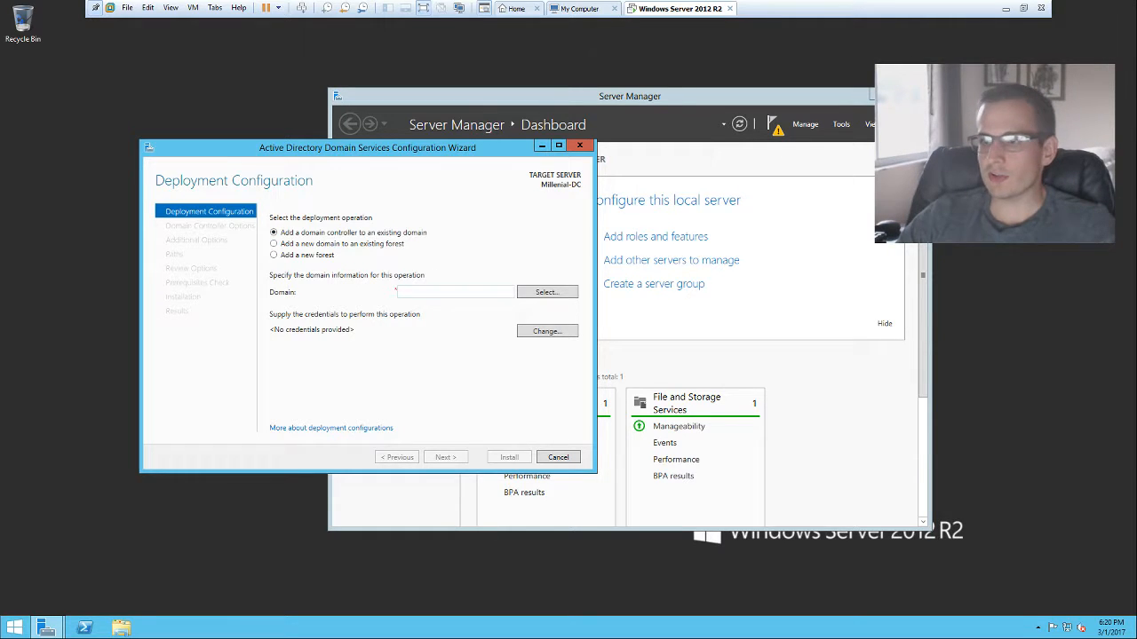
pyautogui.click(470, 292)
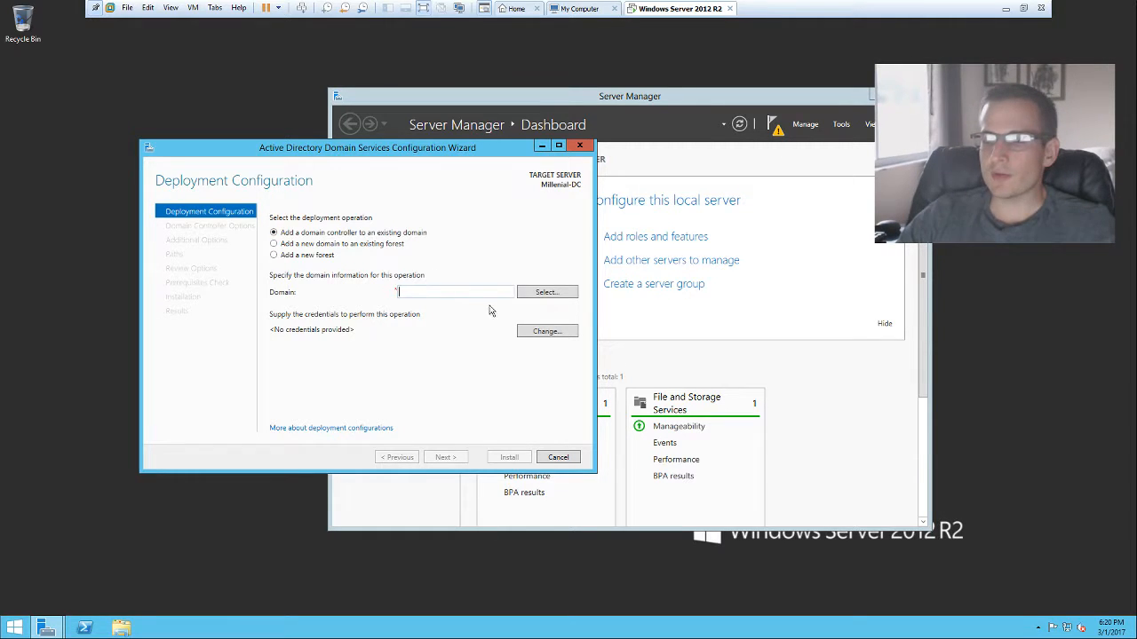
pyautogui.click(327, 257)
pyautogui.click(399, 291)
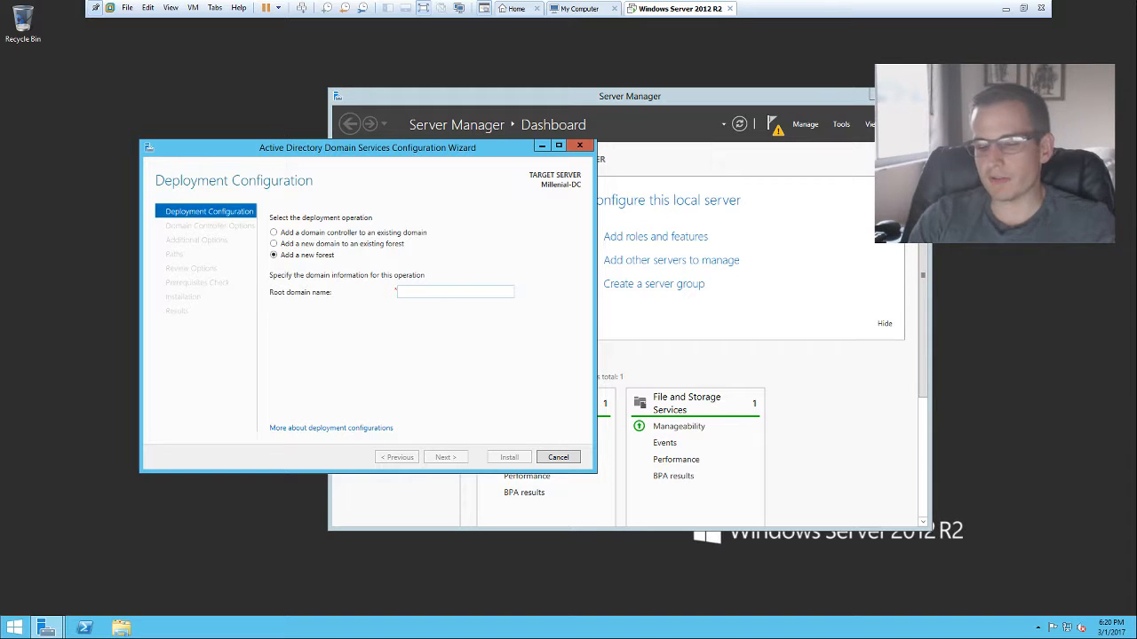
pyautogui.write('mil')
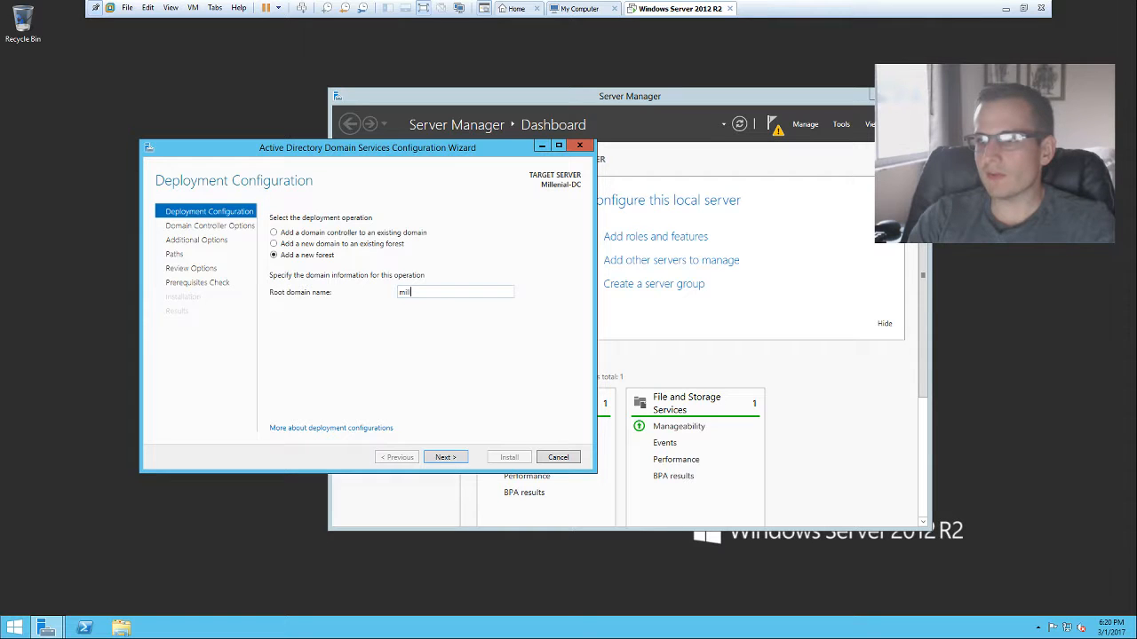
pyautogui.write('lenia')
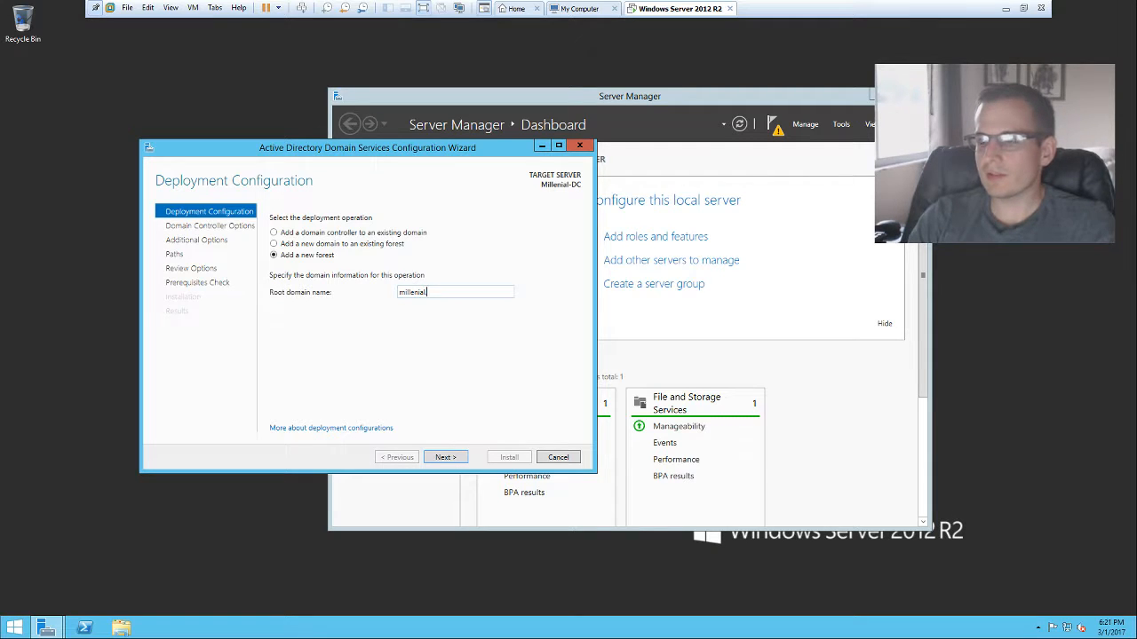
pyautogui.write('l')
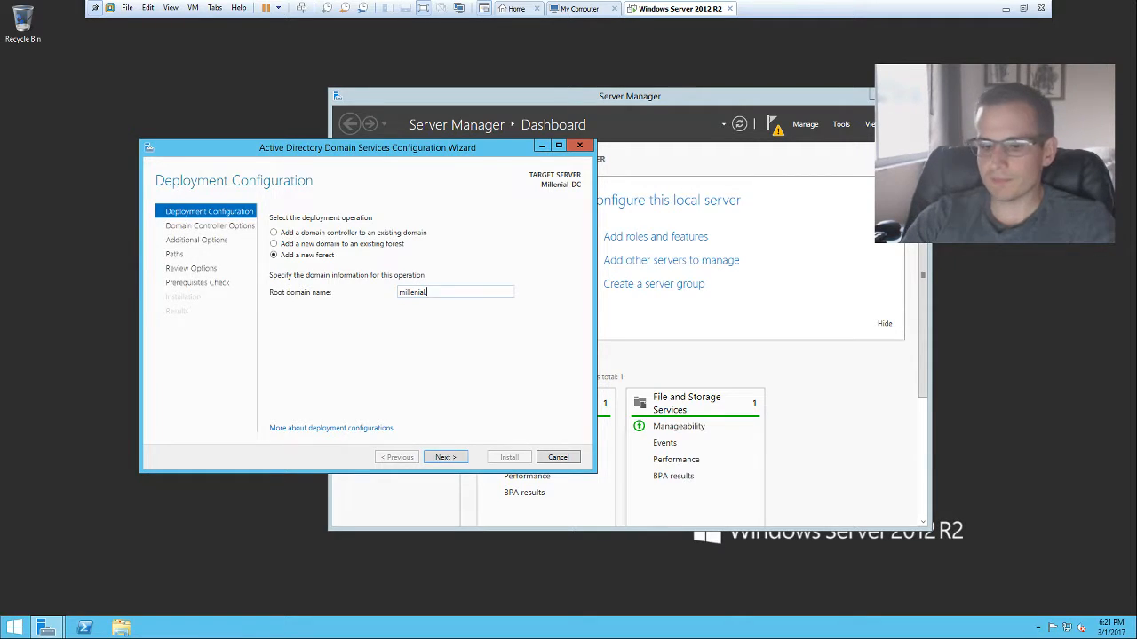
pyautogui.write('.local')
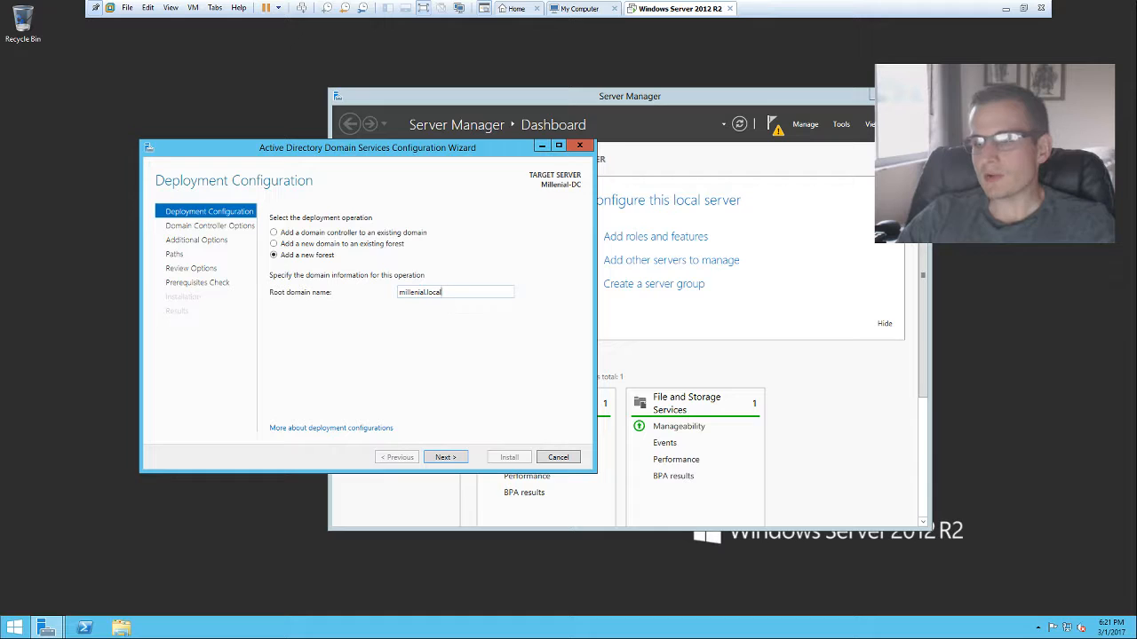
pyautogui.click(457, 456)
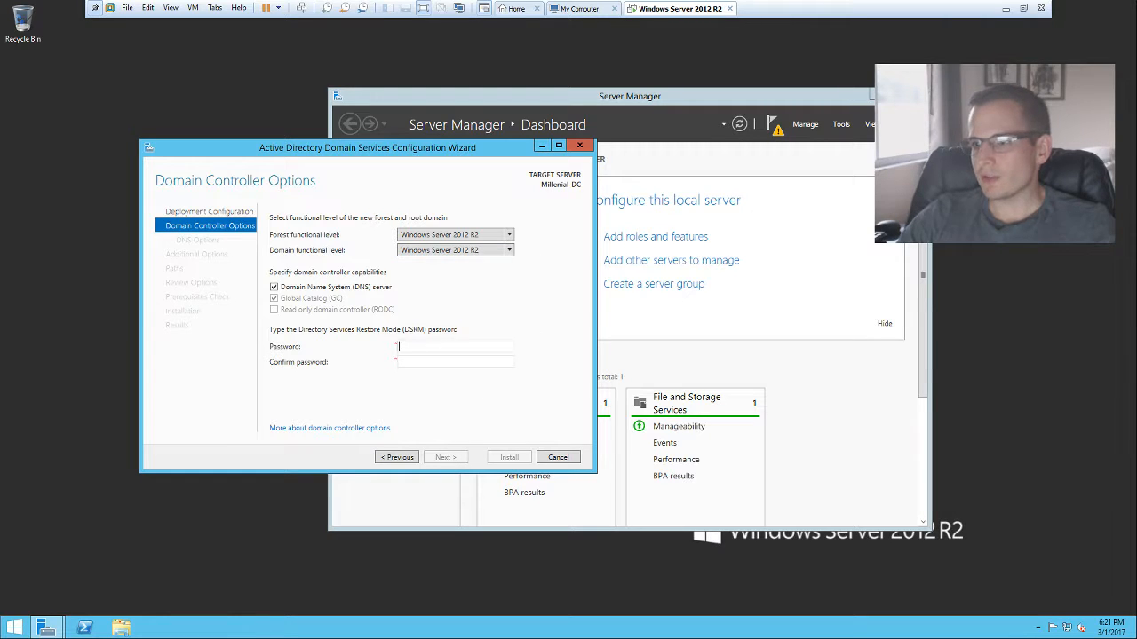
# Step: Enter and confirm the Directory Services Restore Mode password
pyautogui.click(444, 346)
pyautogui.write('•••••••••')
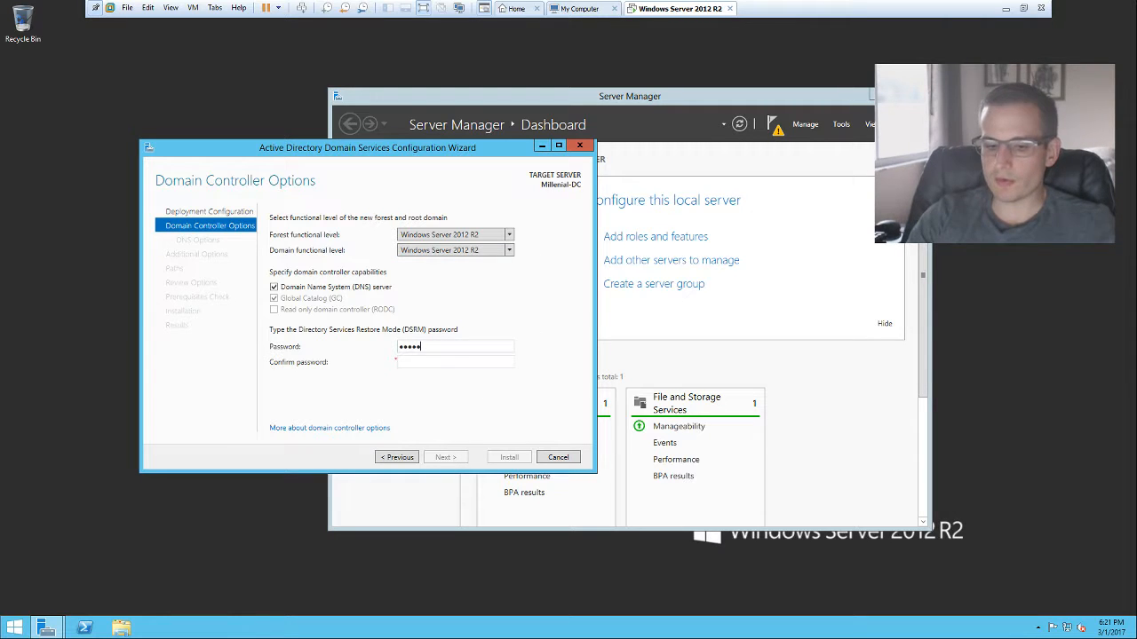
pyautogui.write('•')
pyautogui.press('Tab')
pyautogui.write('•••••')
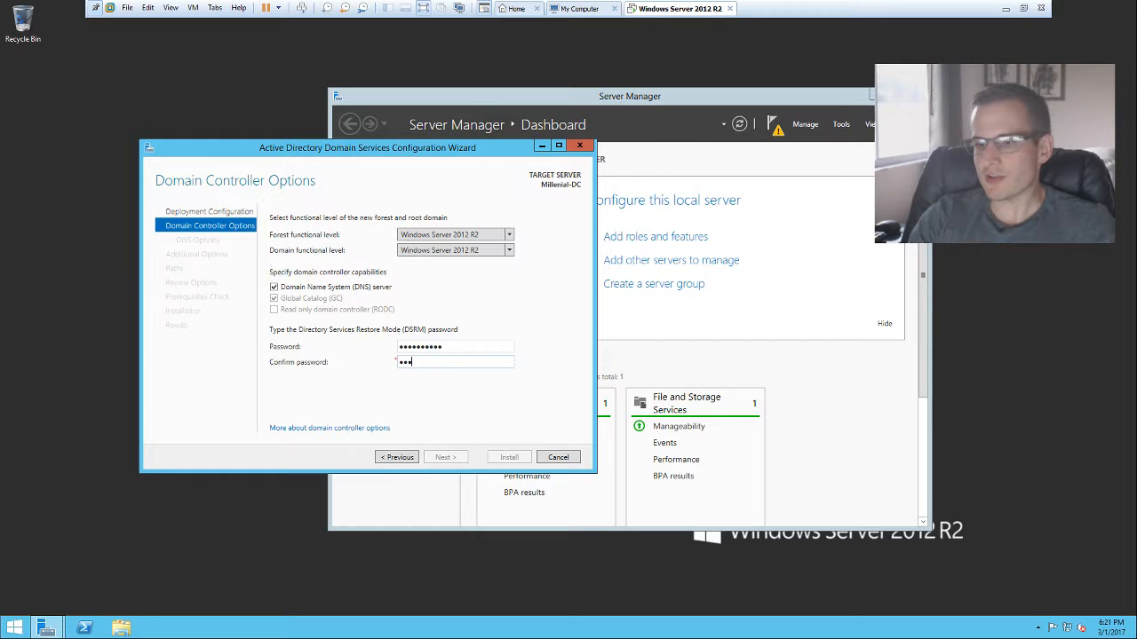
pyautogui.write('!')
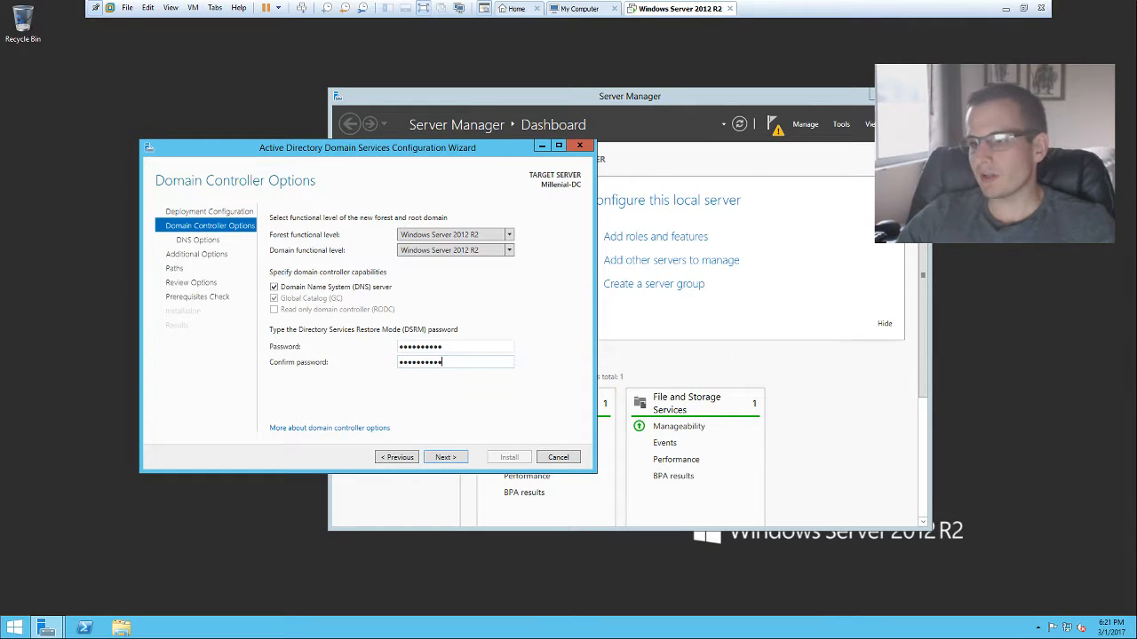
# Step: Advance the wizard past DNS Options to the Additional Options step
pyautogui.click(436, 458)
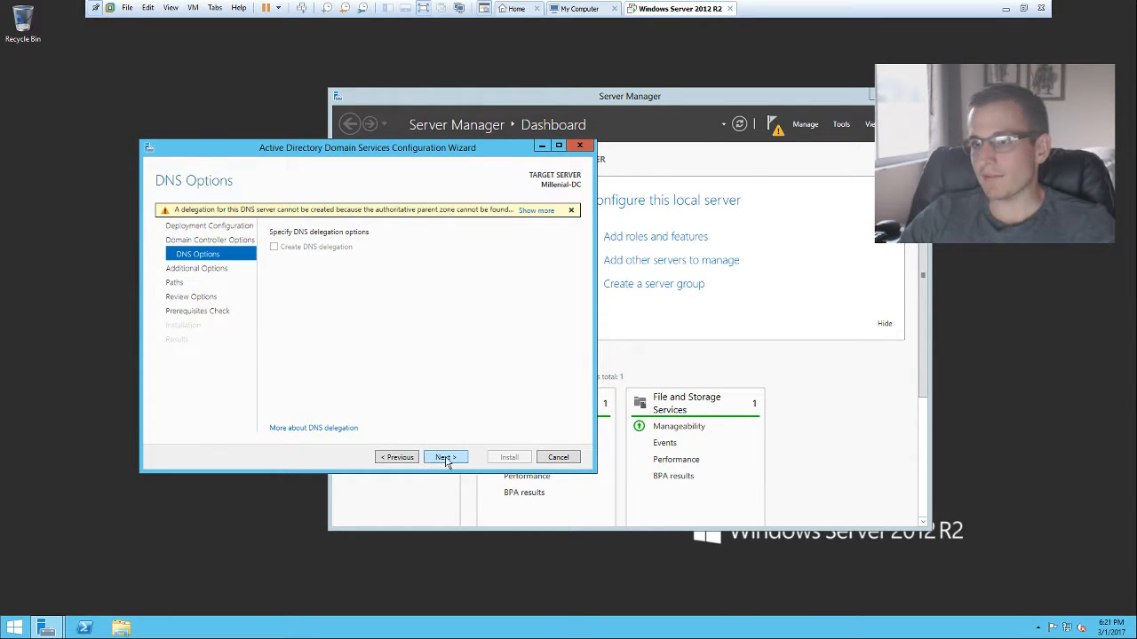
pyautogui.click(445, 458)
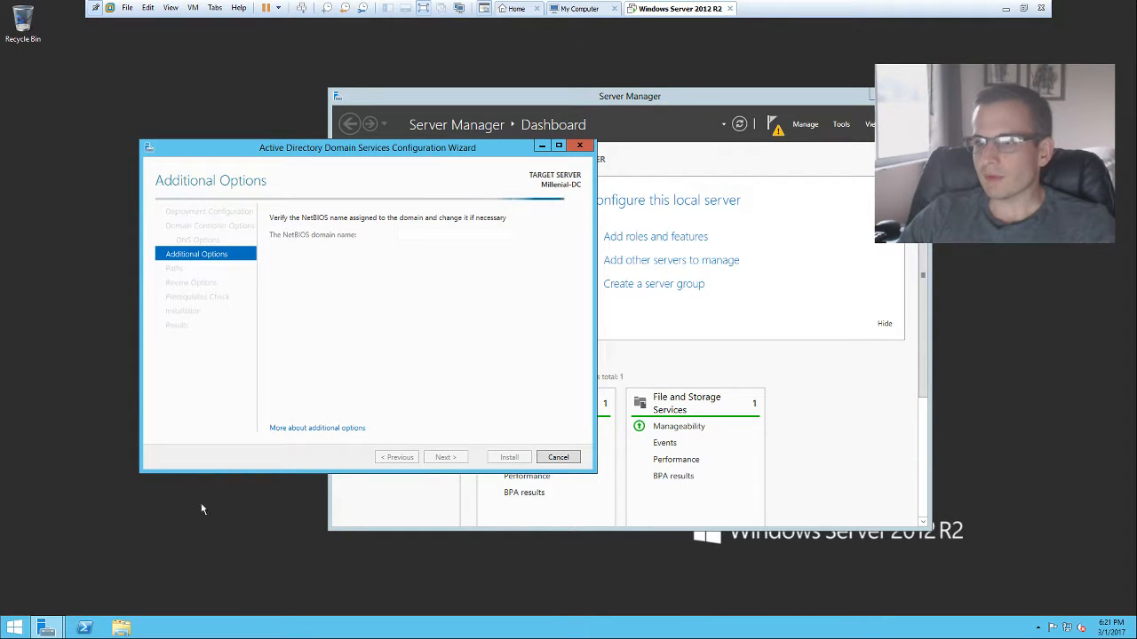
pyautogui.moveTo(46, 628)
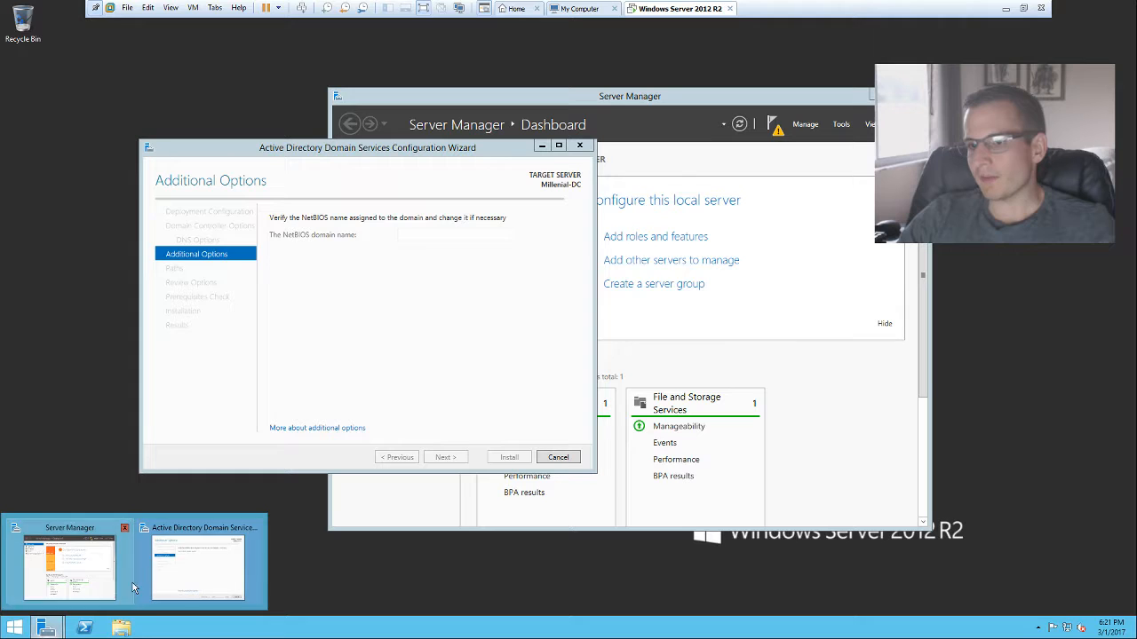
# Step: Open User Accounts in Control Panel and select the local Administrator account
pyautogui.click(14, 628)
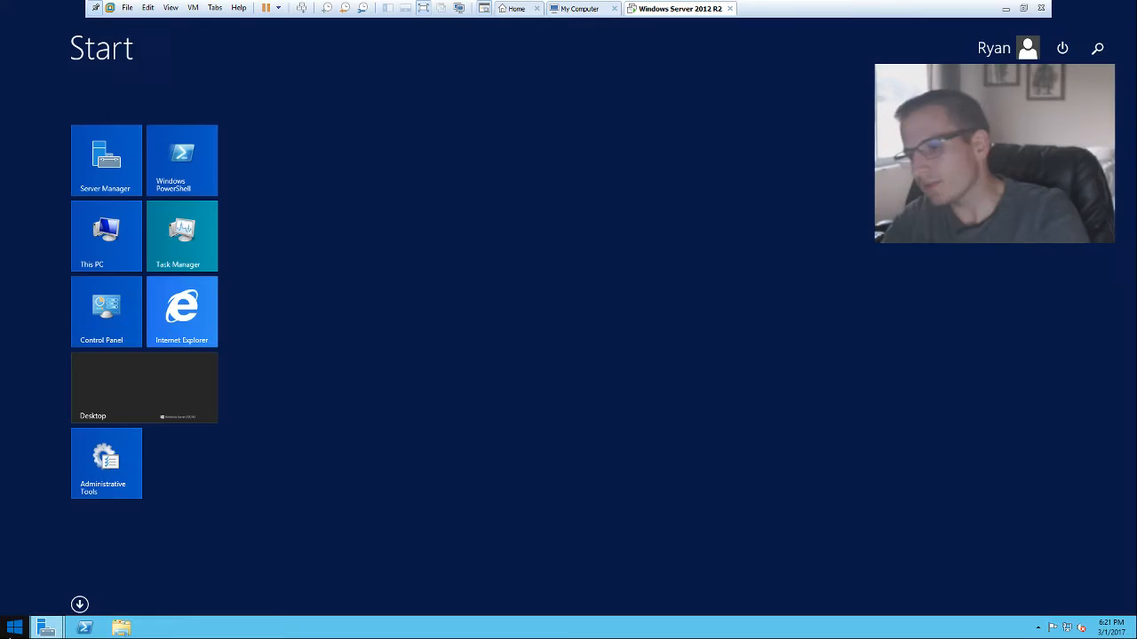
pyautogui.click(14, 628)
pyautogui.click(14, 628)
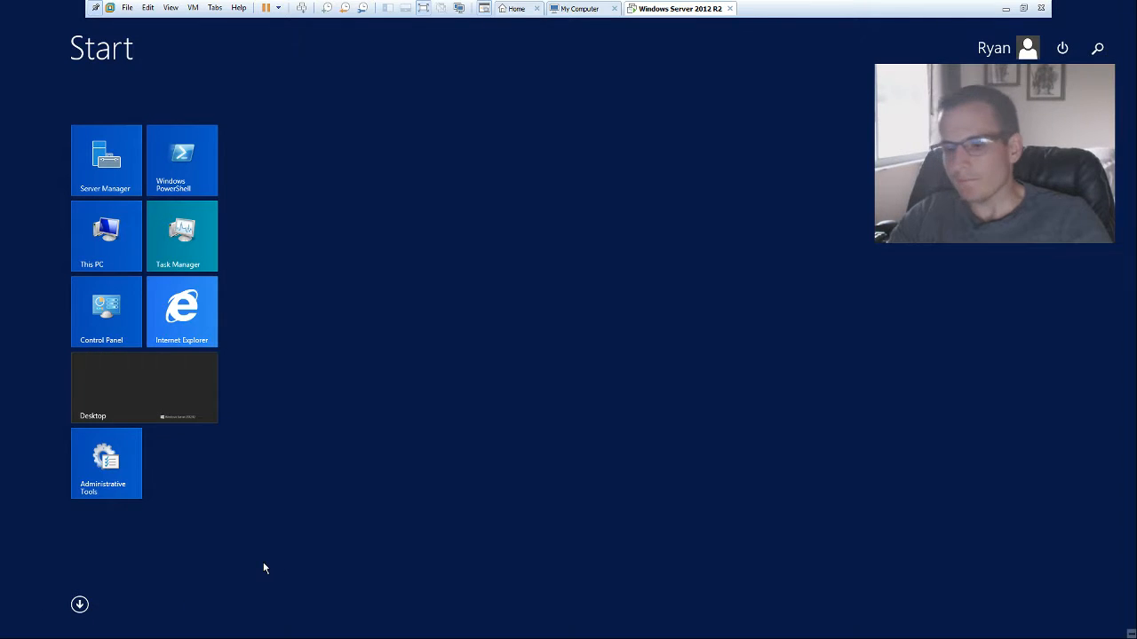
pyautogui.write('c')
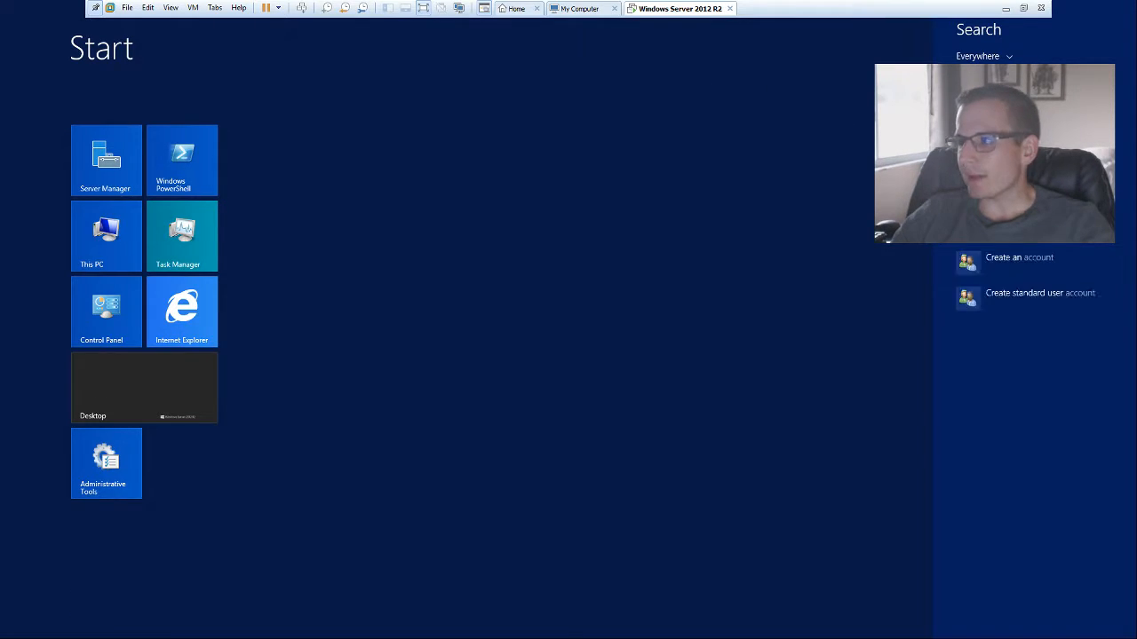
pyautogui.press('Return')
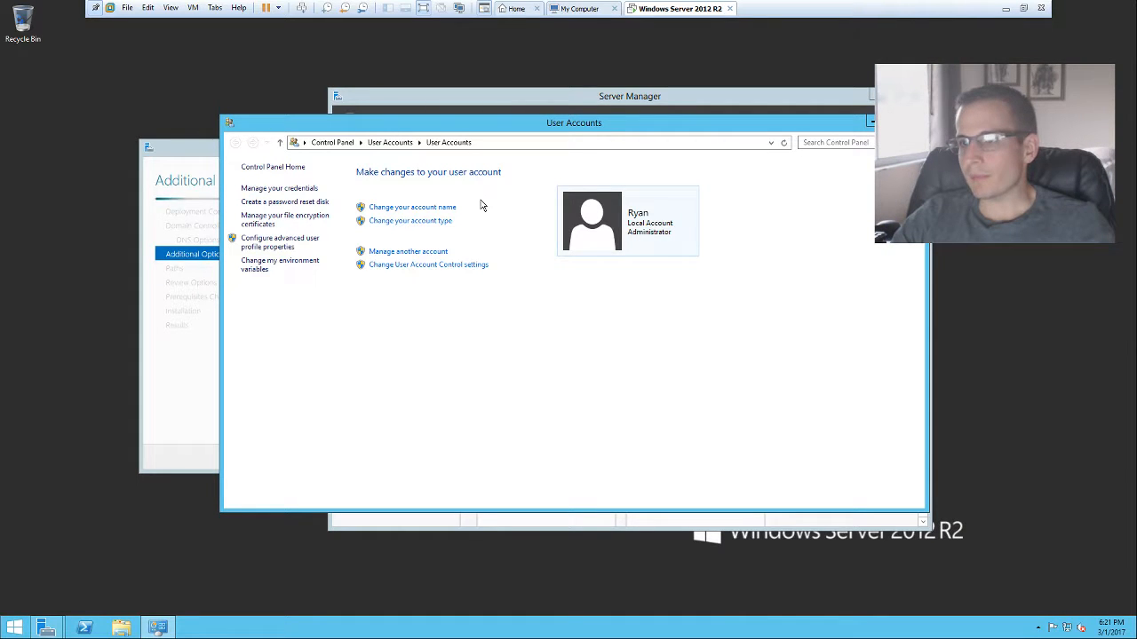
pyautogui.click(430, 253)
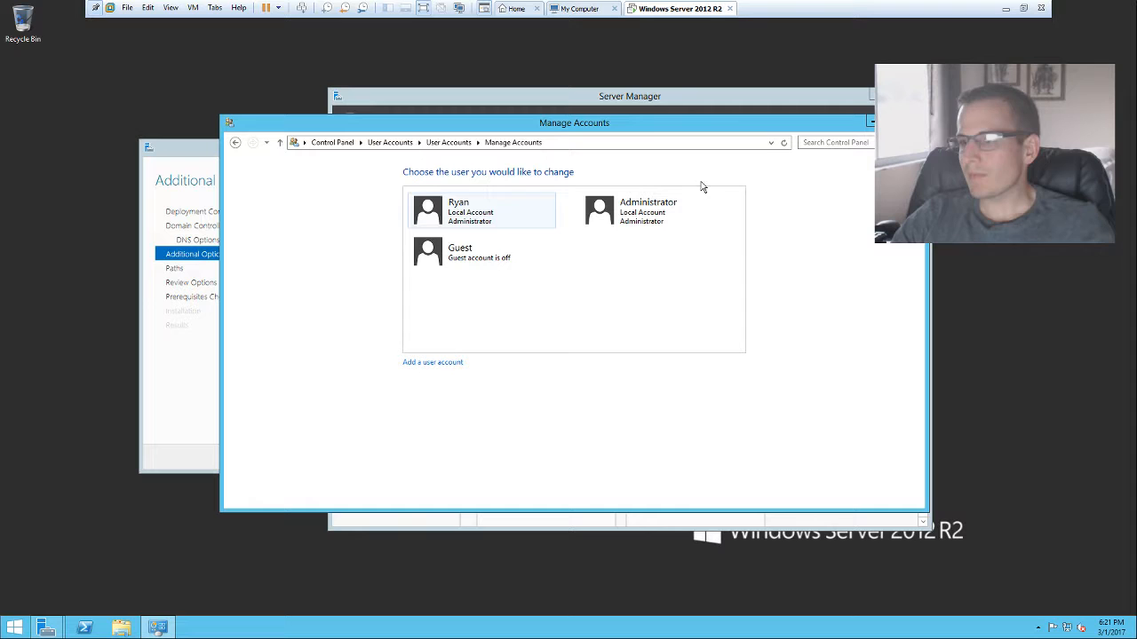
pyautogui.click(640, 231)
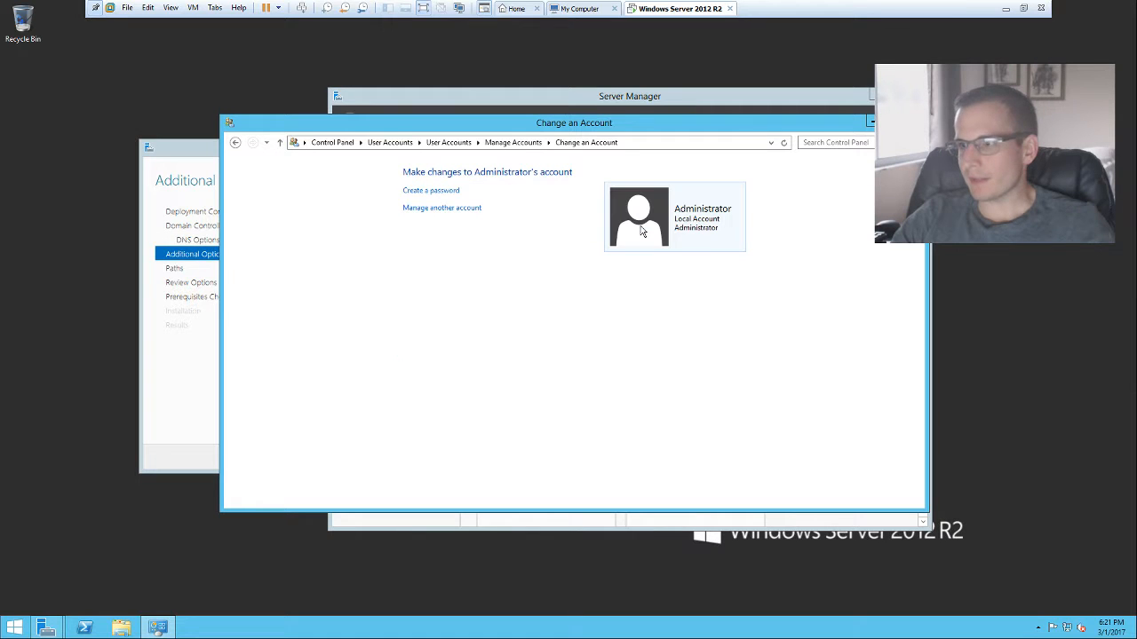
# Step: Create and confirm an Administrator password with a hint, then close the window
pyautogui.click(429, 192)
pyautogui.write('*****')
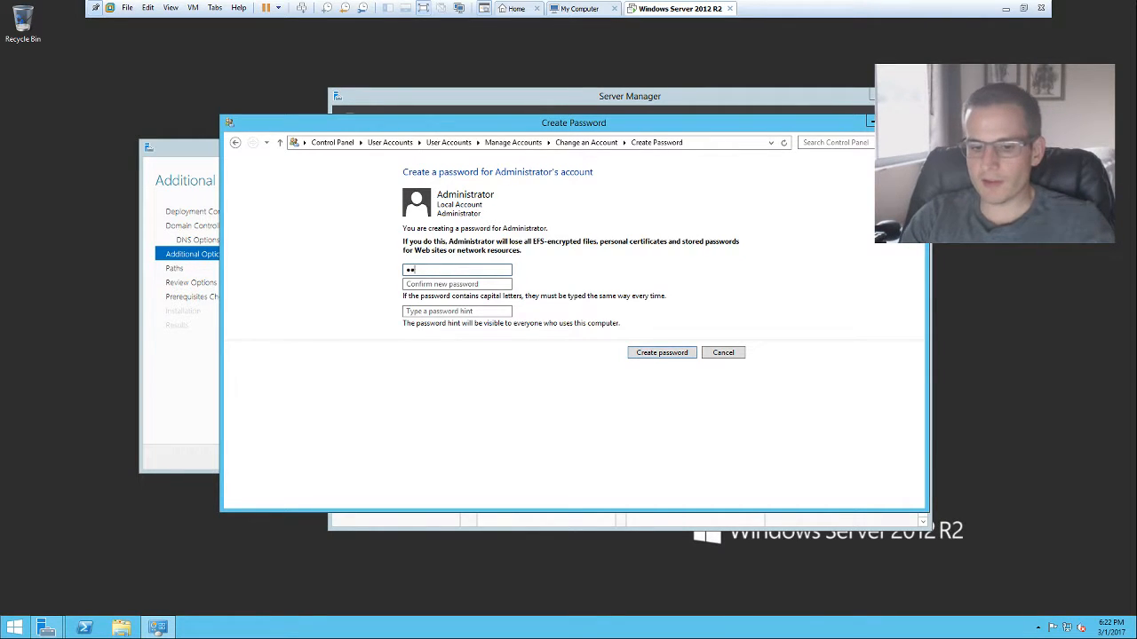
pyautogui.write('******')
pyautogui.press('Tab')
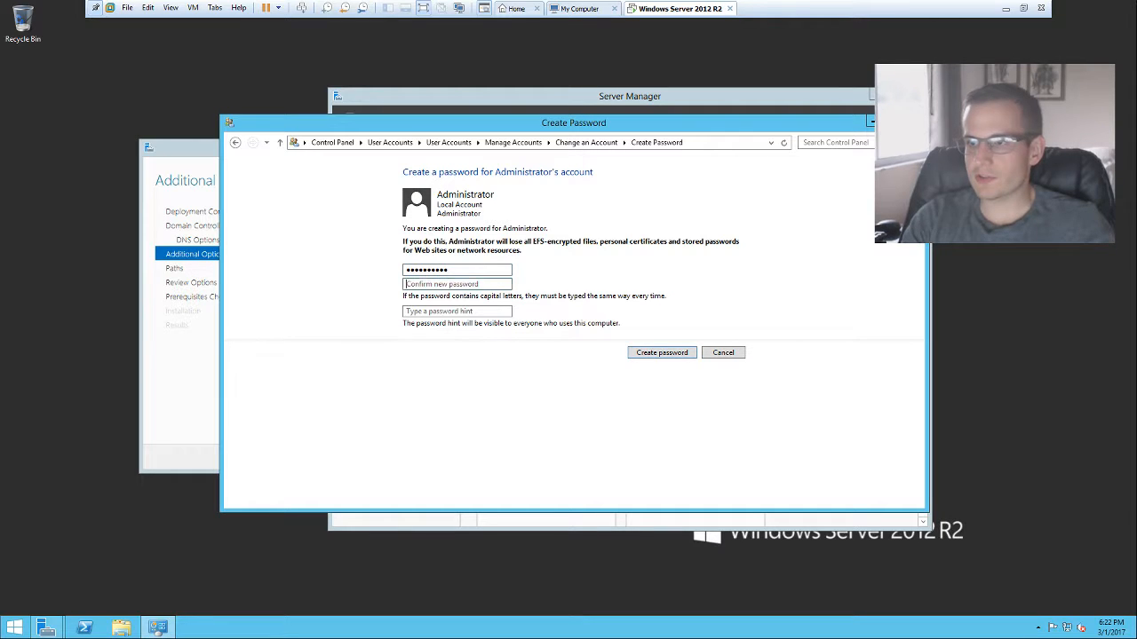
pyautogui.write('*******')
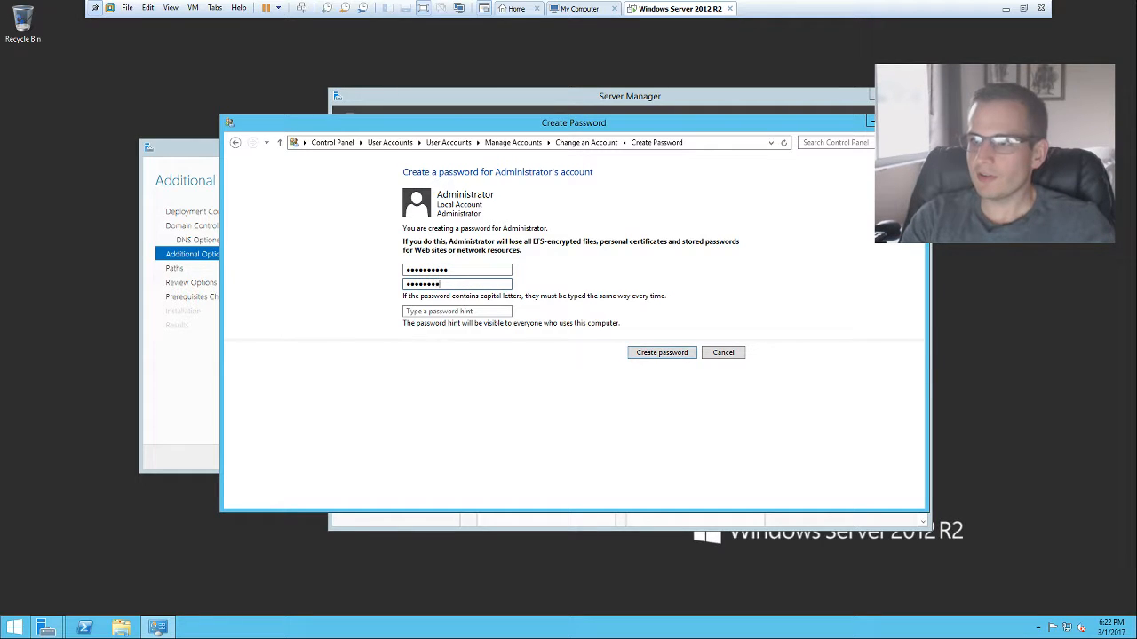
pyautogui.write('****')
pyautogui.press('Tab')
pyautogui.write('123')
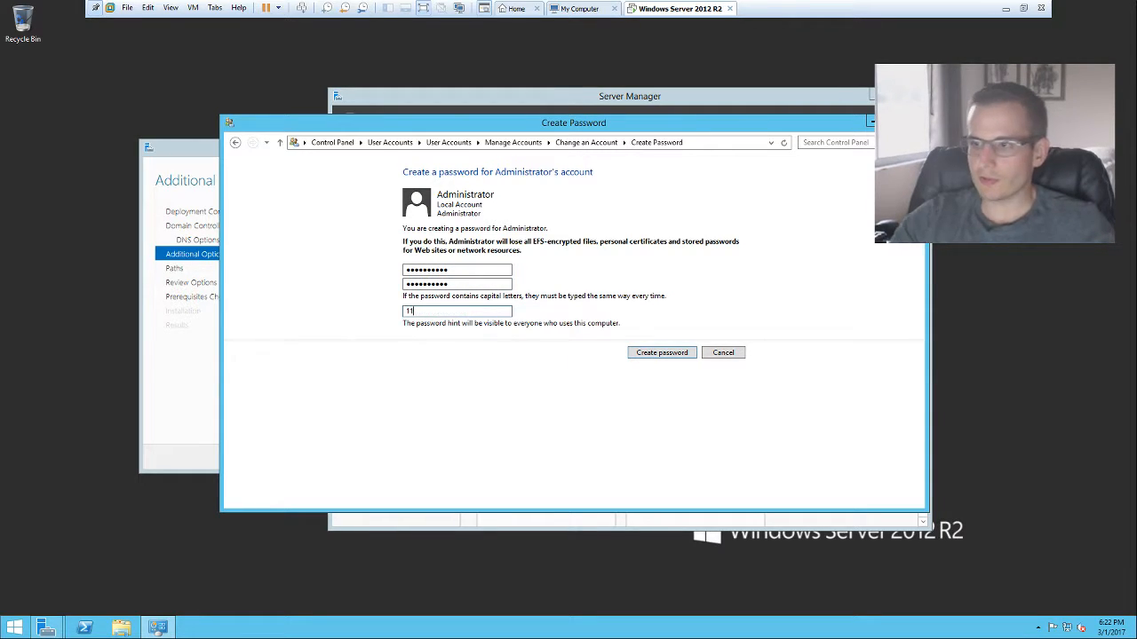
pyautogui.click(662, 352)
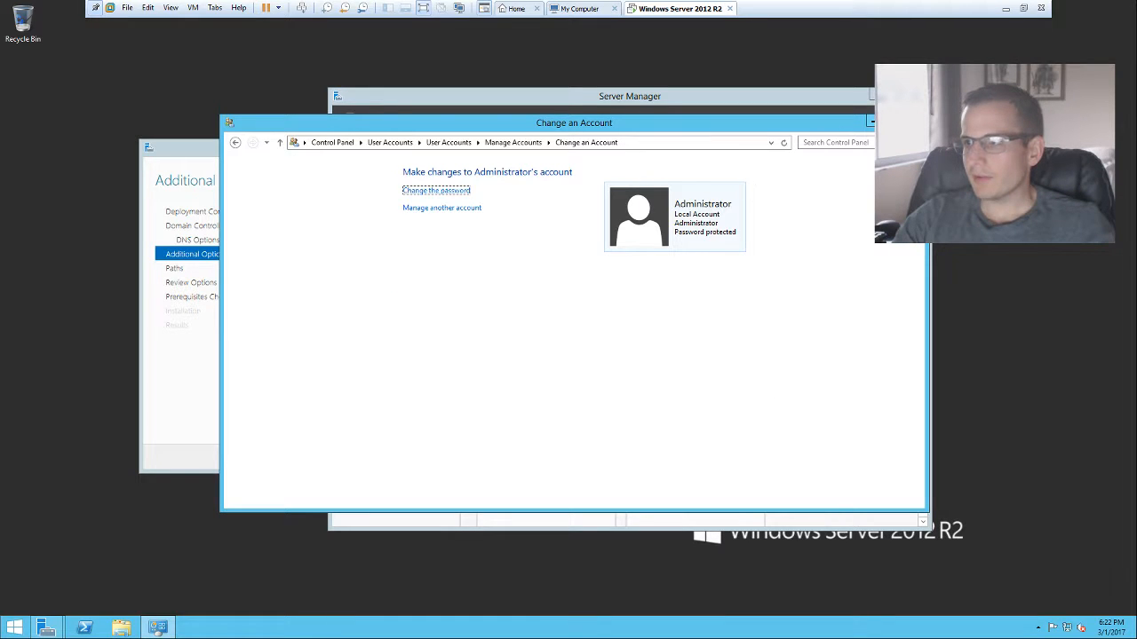
pyautogui.click(912, 120)
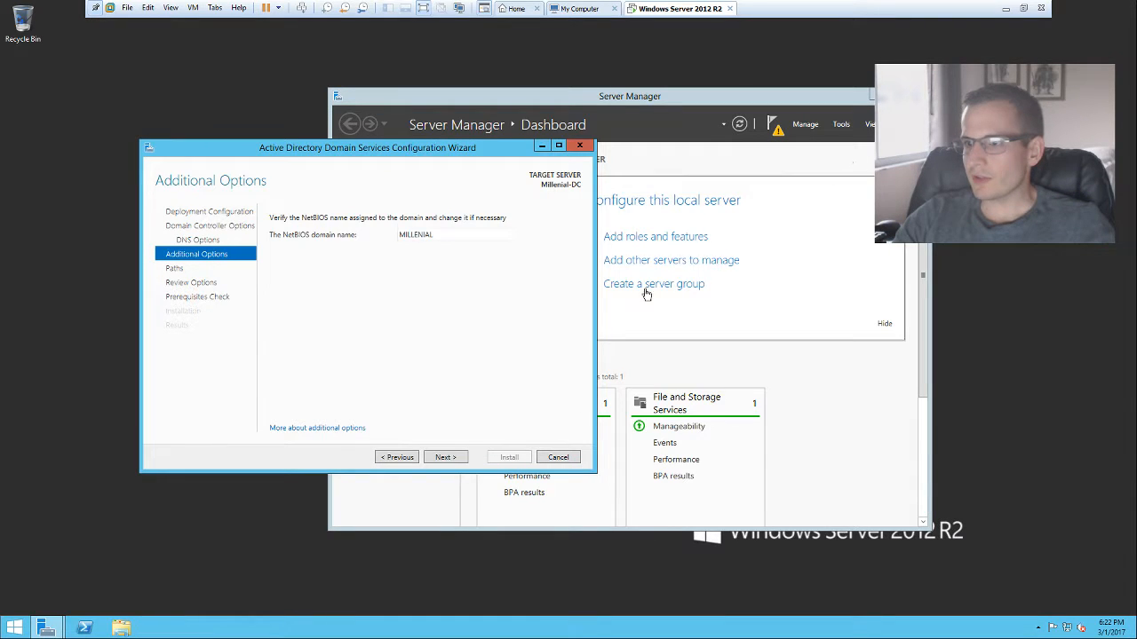
# Step: Accept NetBIOS name MILLENIAL and the default NTDS and SYSVOL paths, then review the settings
pyautogui.click(443, 458)
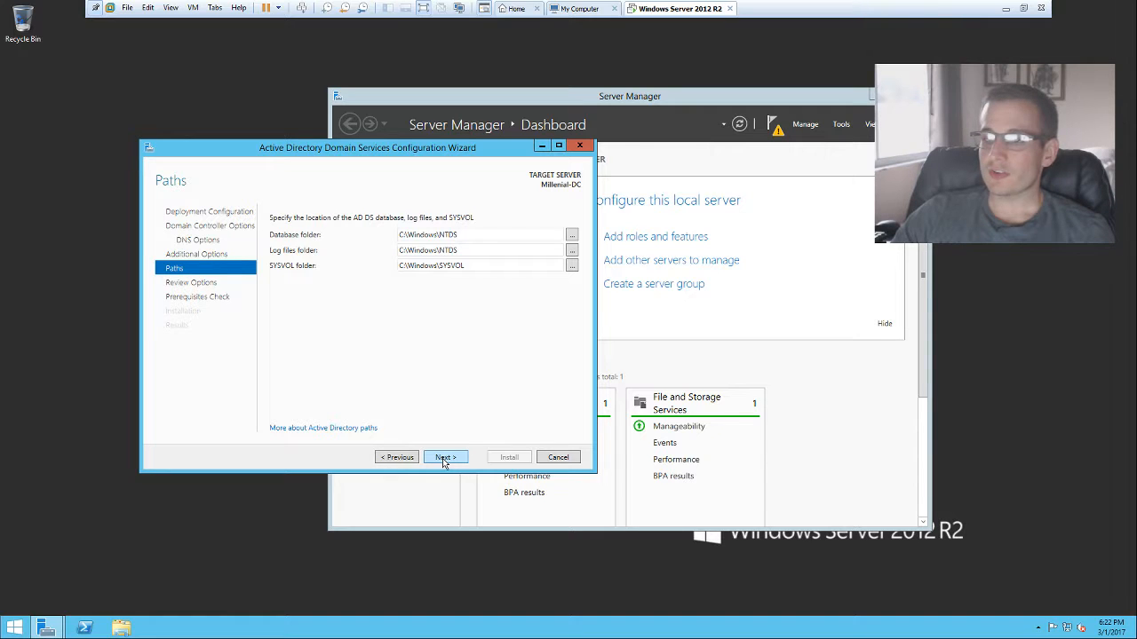
pyautogui.click(444, 458)
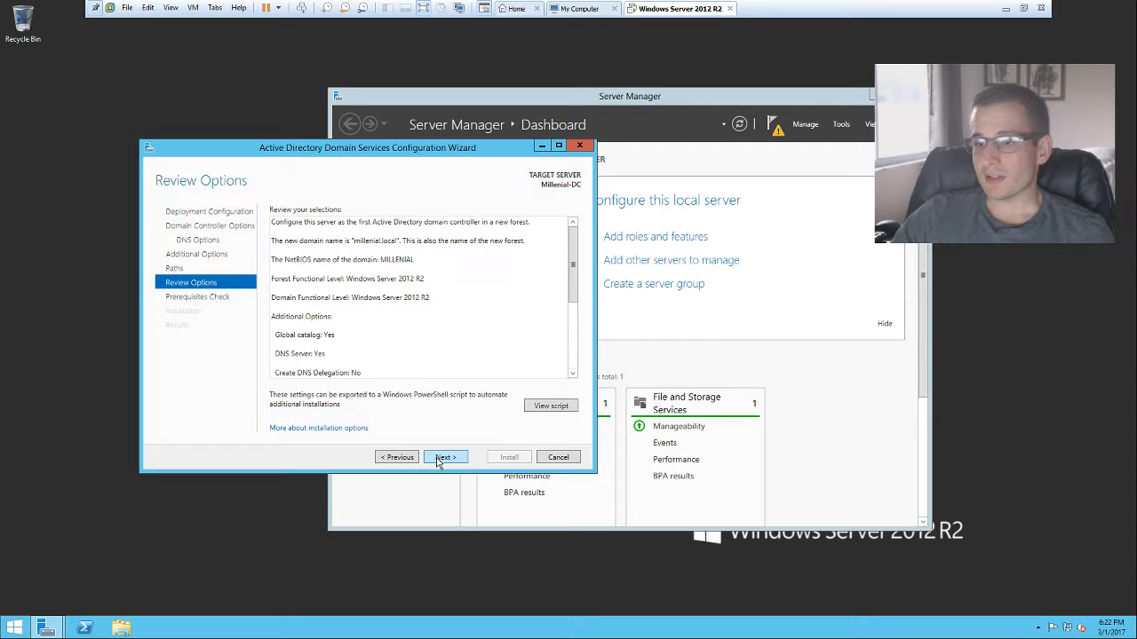
pyautogui.click(444, 457)
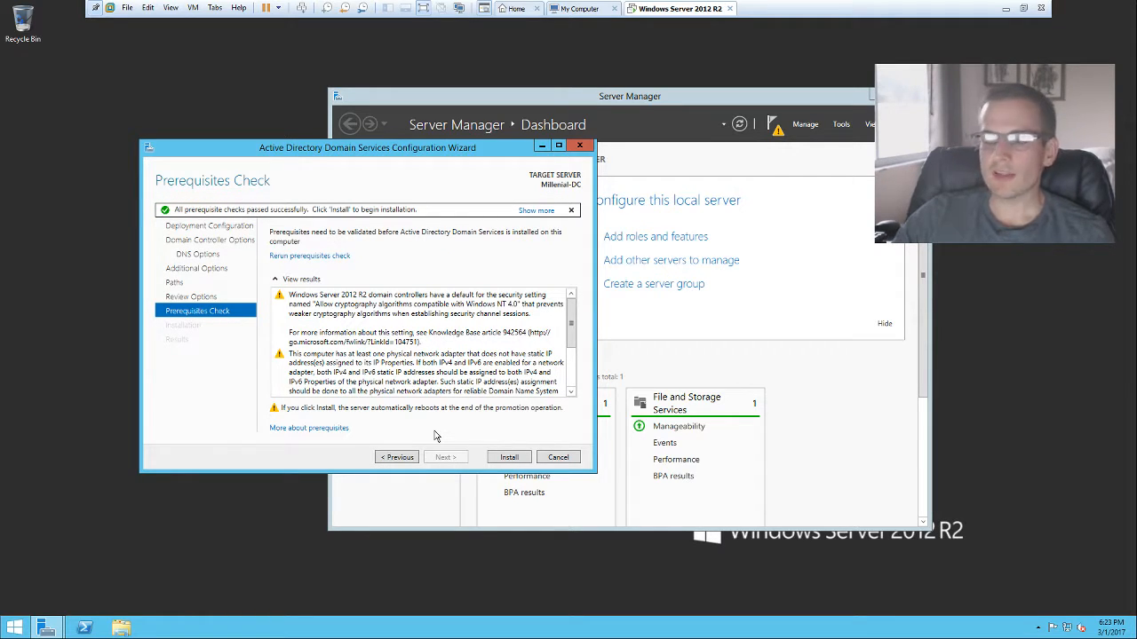
# Step: Install AD DS from the Prerequisites Check page and wait for the promotion to finish
pyautogui.click(509, 458)
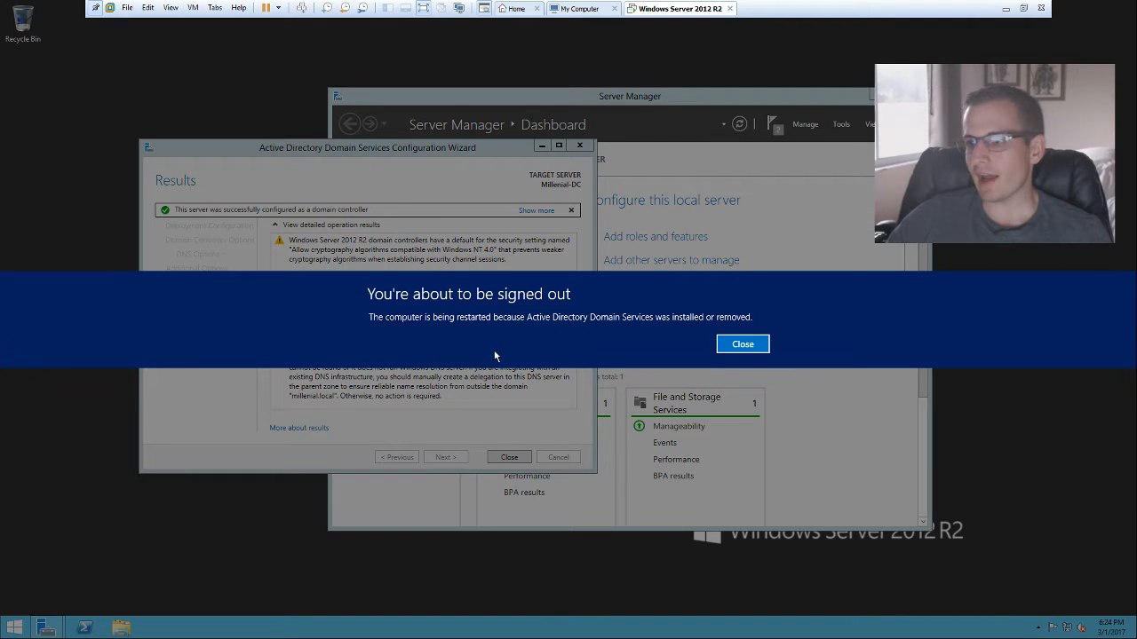
# Step: Dismiss the sign-out notice and close the finished configuration wizard
pyautogui.click(750, 346)
pyautogui.click(511, 456)
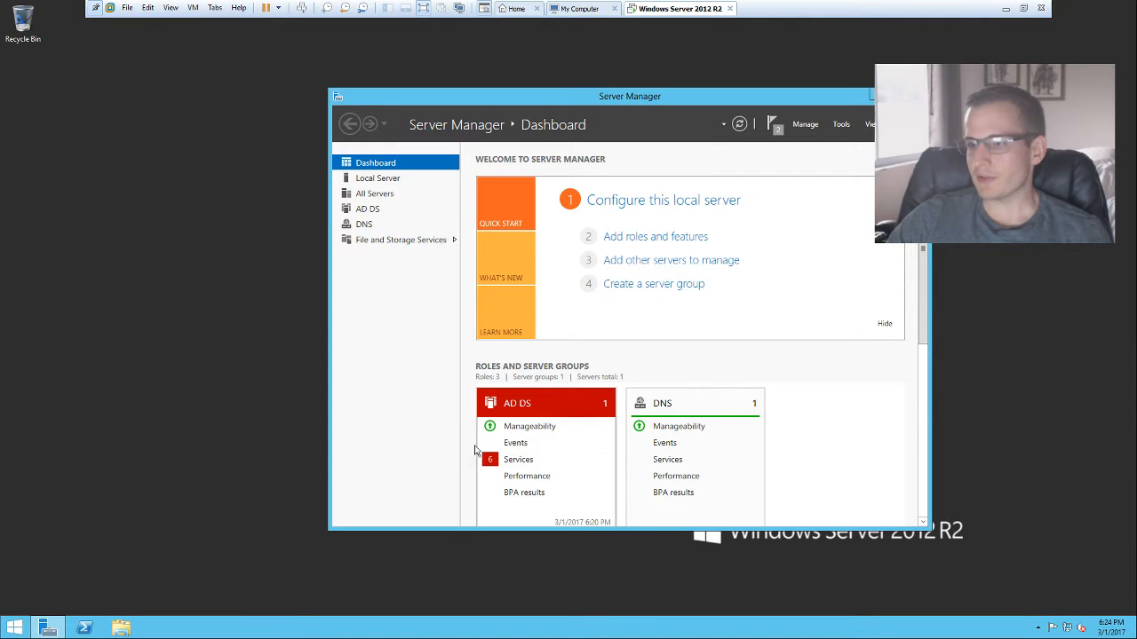